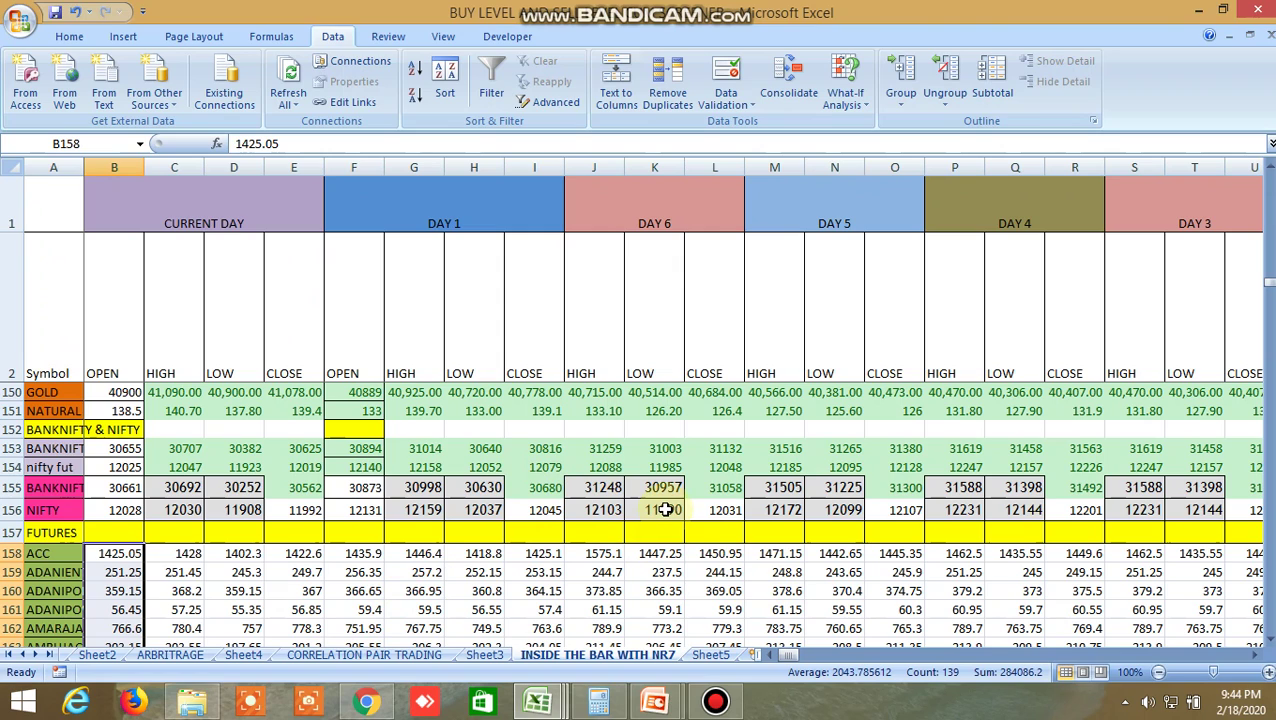
- Examine the high, low and close columns under DAY 1 on the INSIDE THE BAR WITH NR7 sheet
double_click(474, 347)
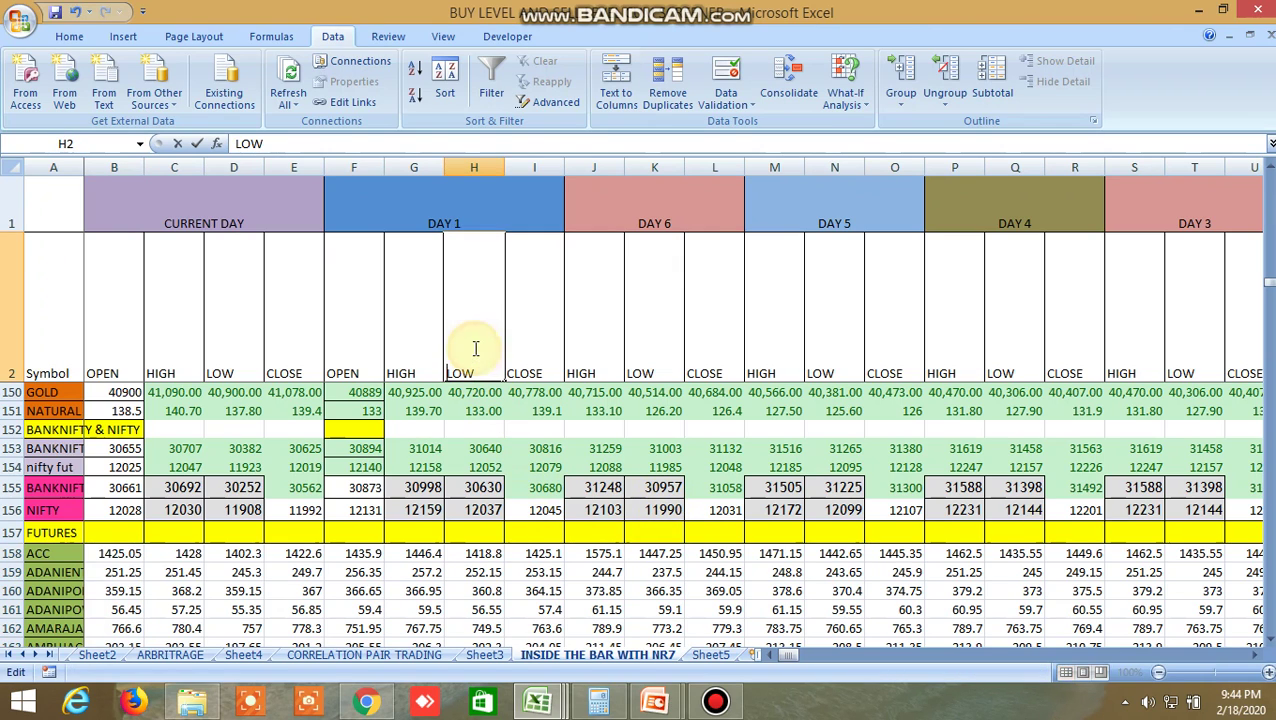
click(548, 335)
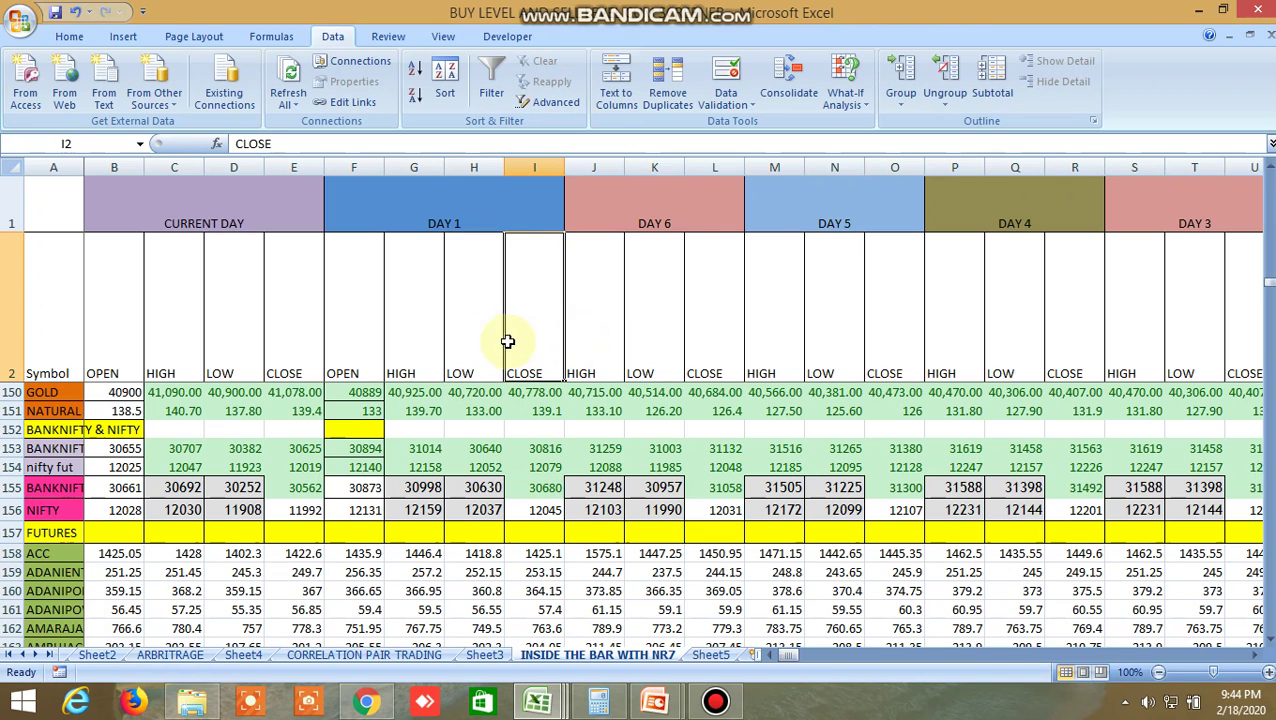
click(464, 336)
click(419, 333)
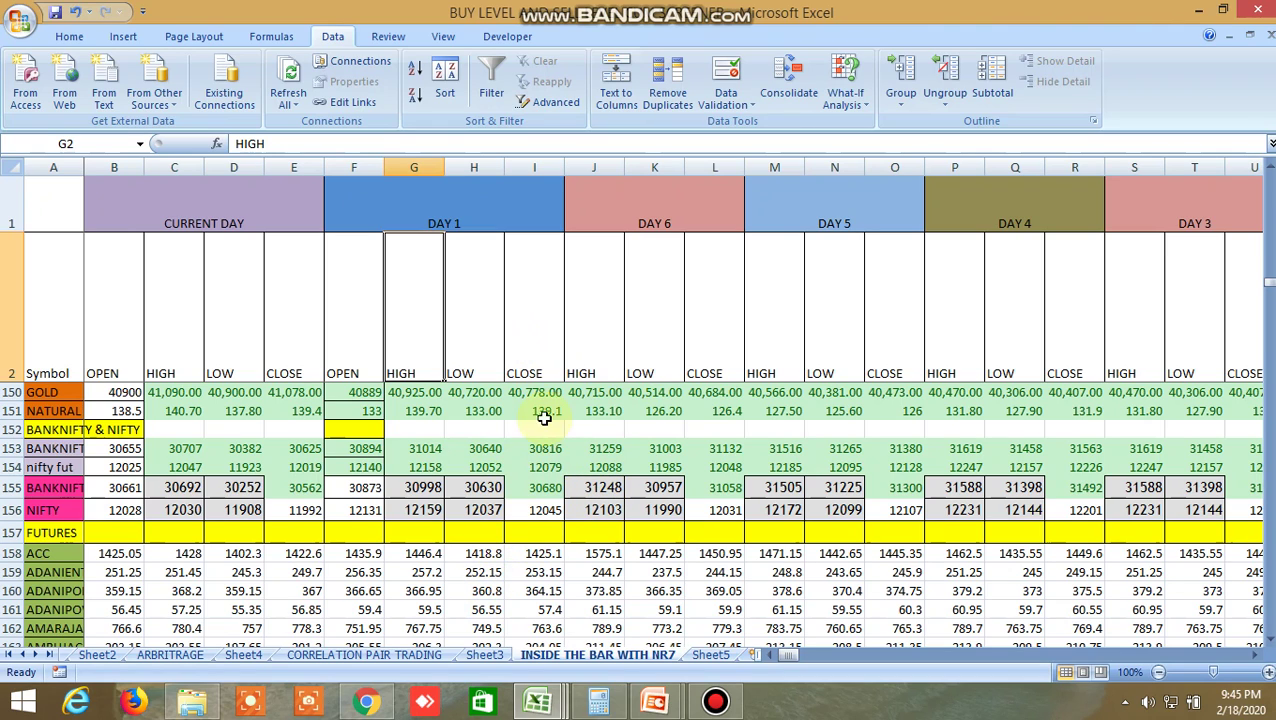
click(481, 347)
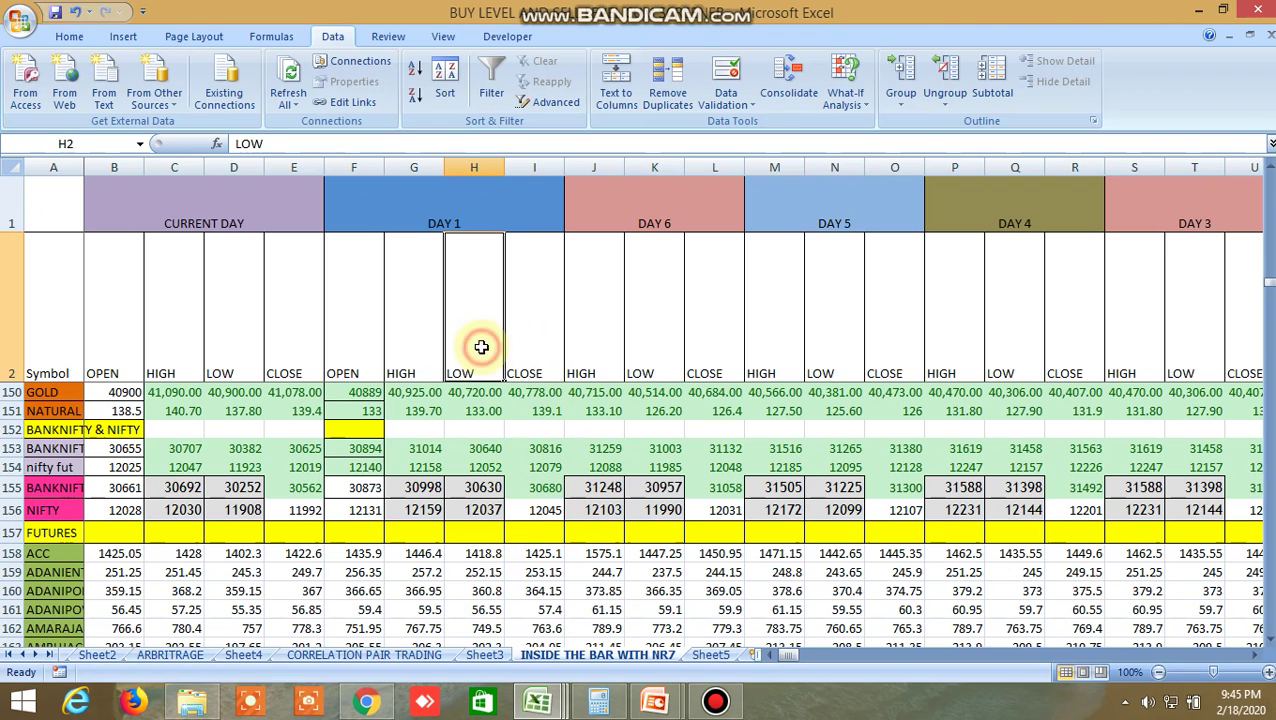
click(541, 338)
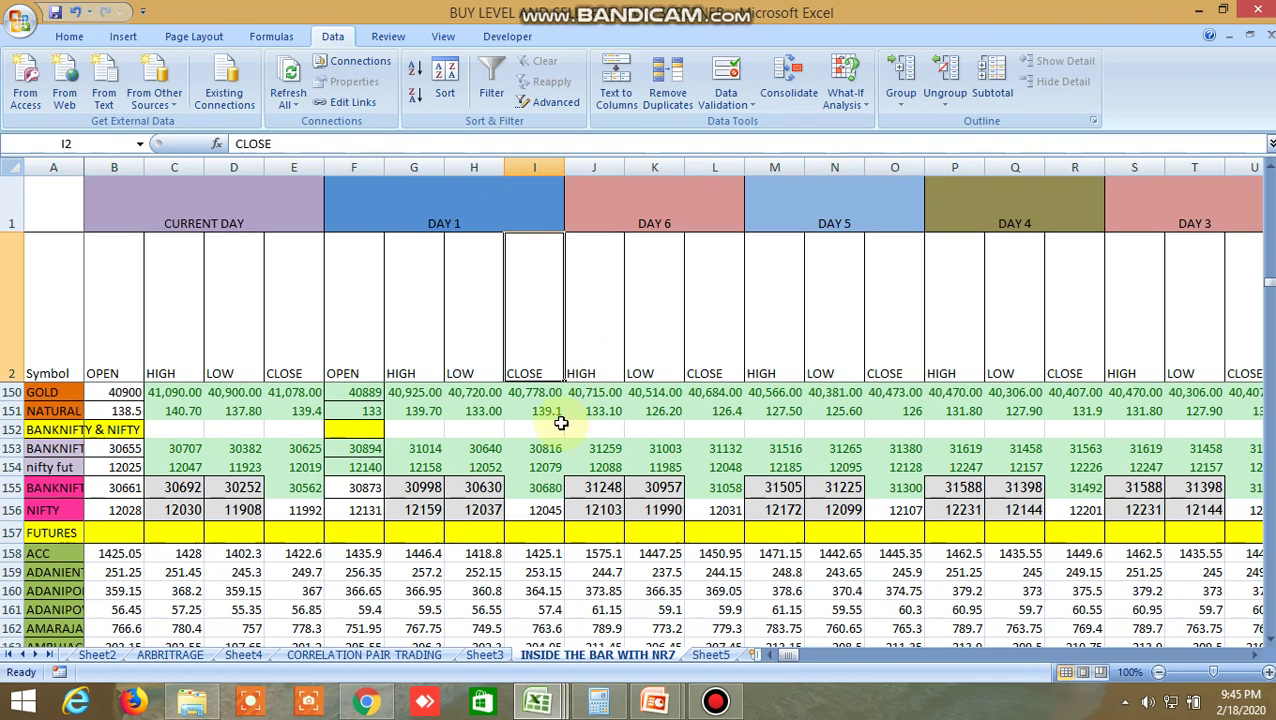
- Switch to the Kite chart in Chrome, search for "nifty 50" and load the NIFTY 50 index chart
click(366, 702)
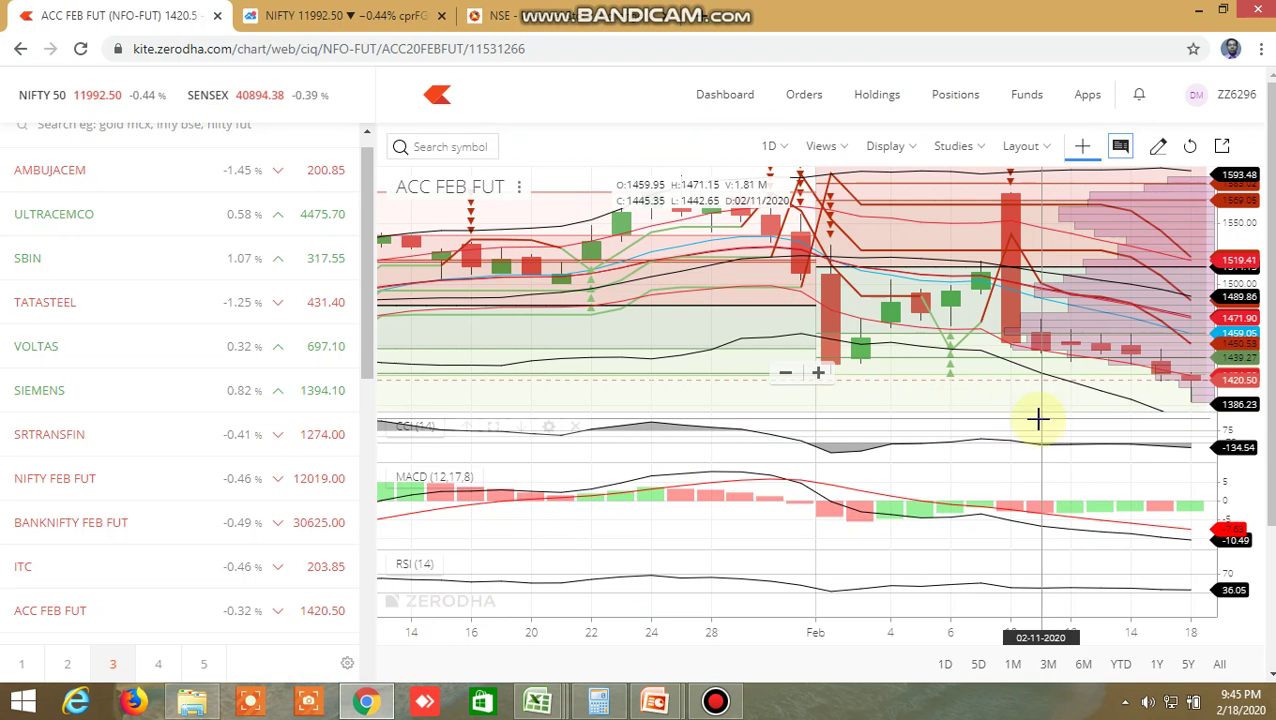
click(453, 147)
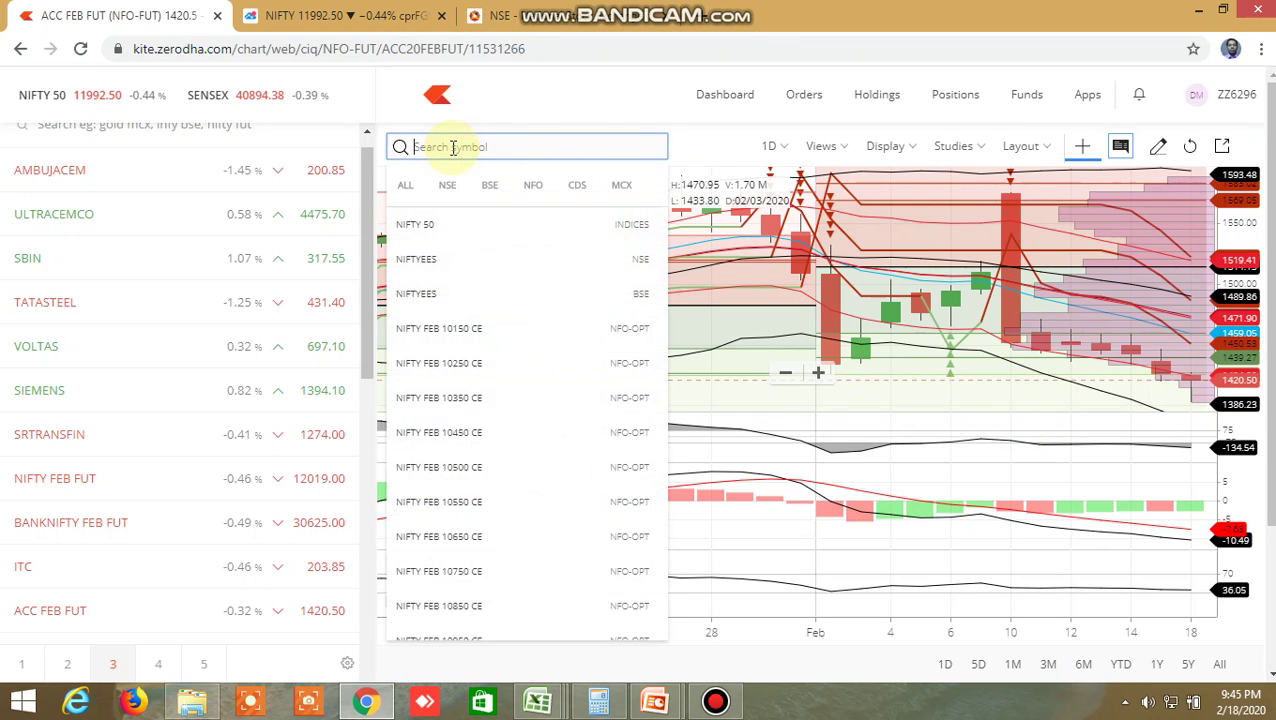
text(nifty)
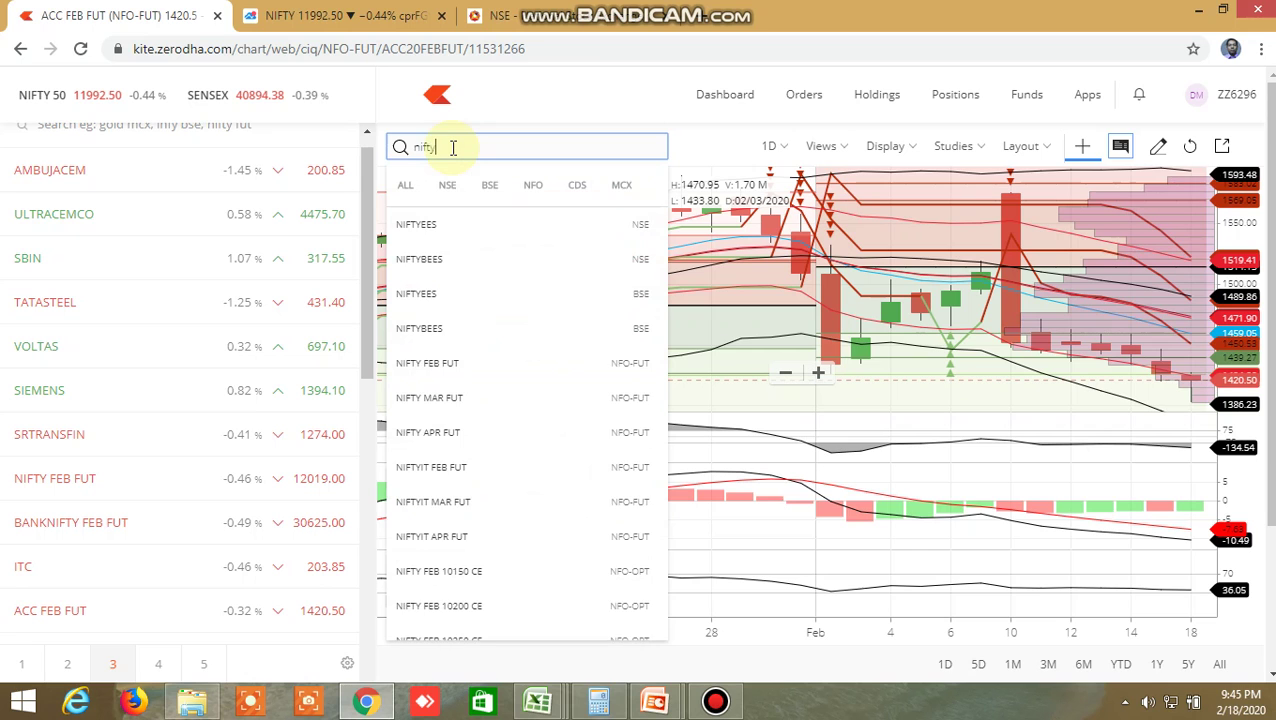
text( 50)
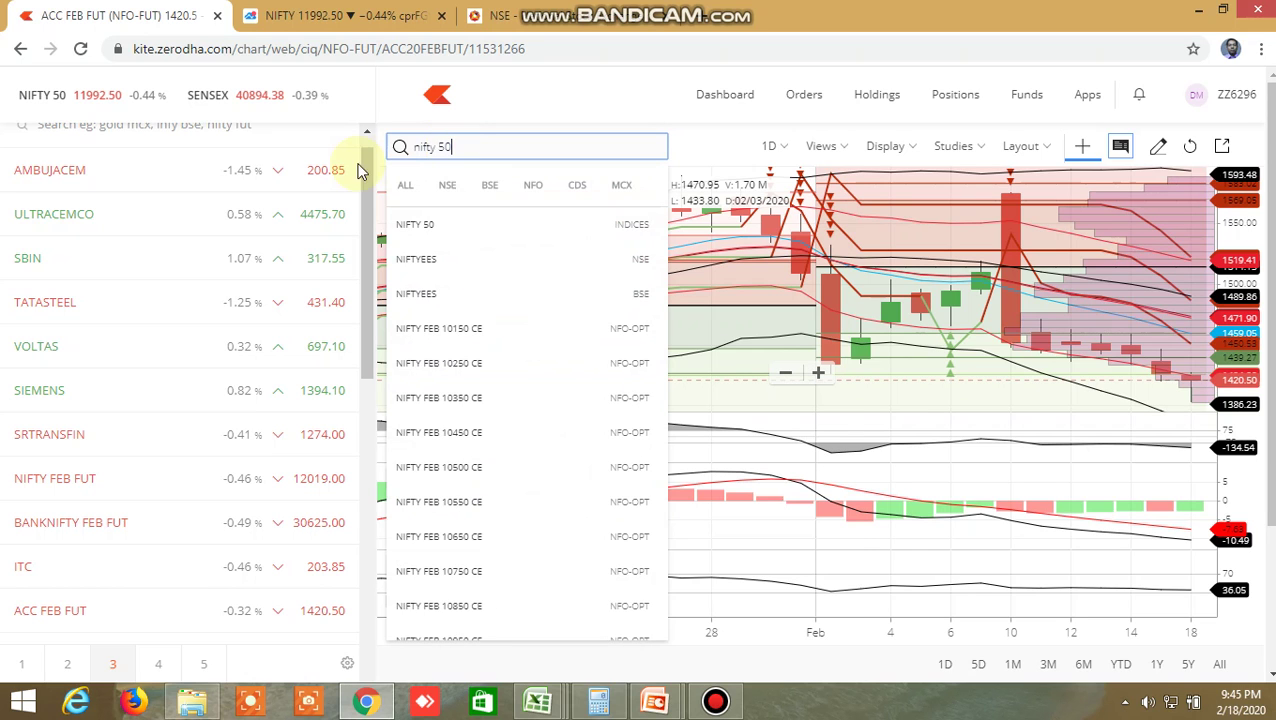
click(473, 227)
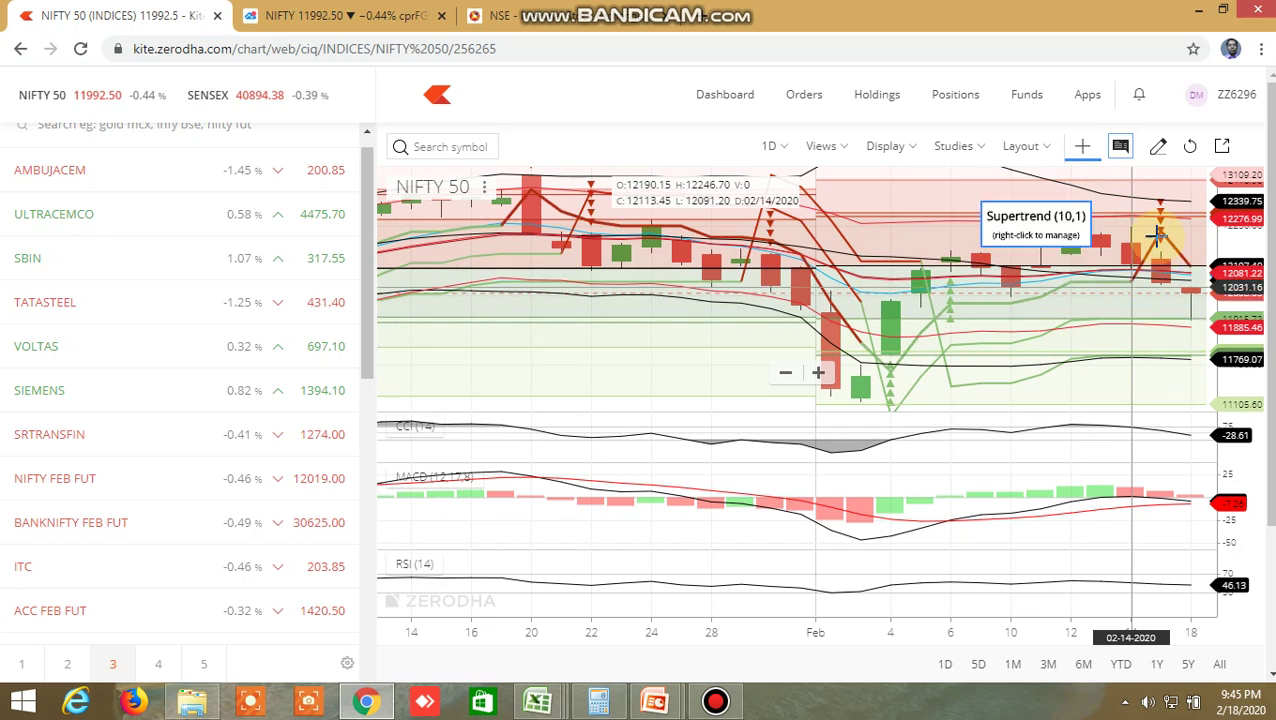
- Draw a Fibonacci retracement on the NIFTY 50 daily chart from the 02-03-2020 low up to about 12,264
click(1158, 146)
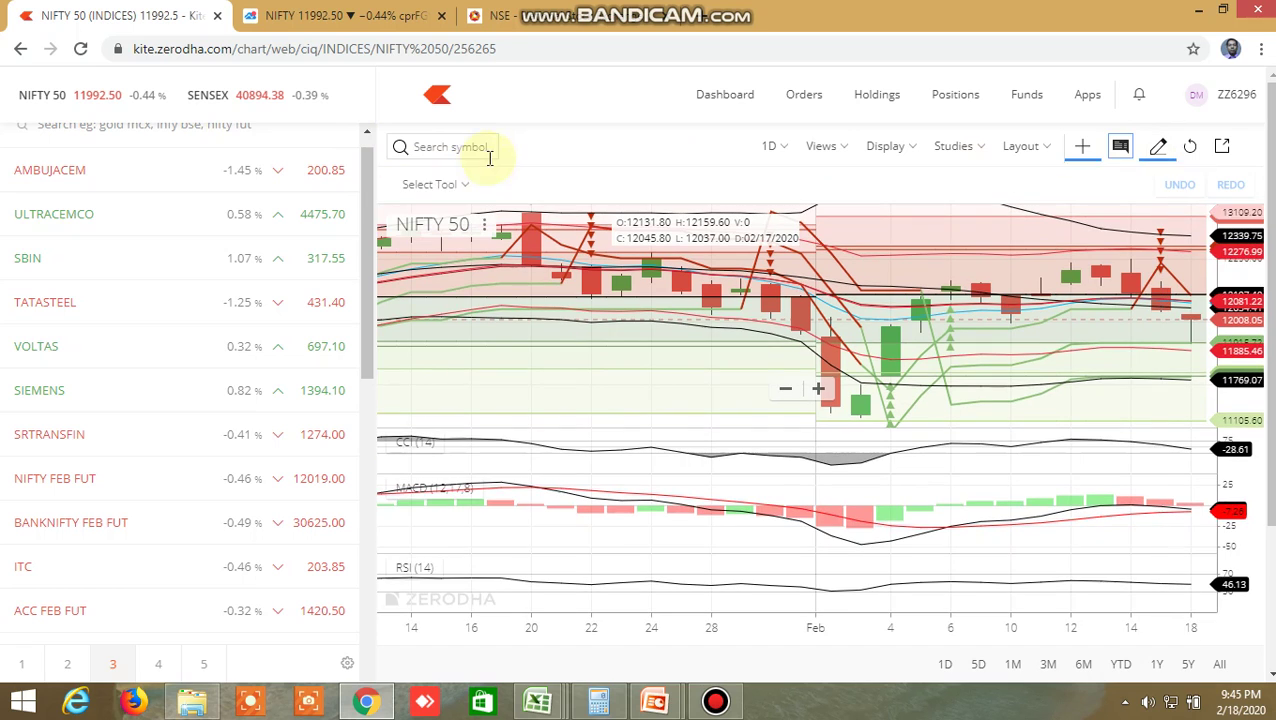
click(457, 189)
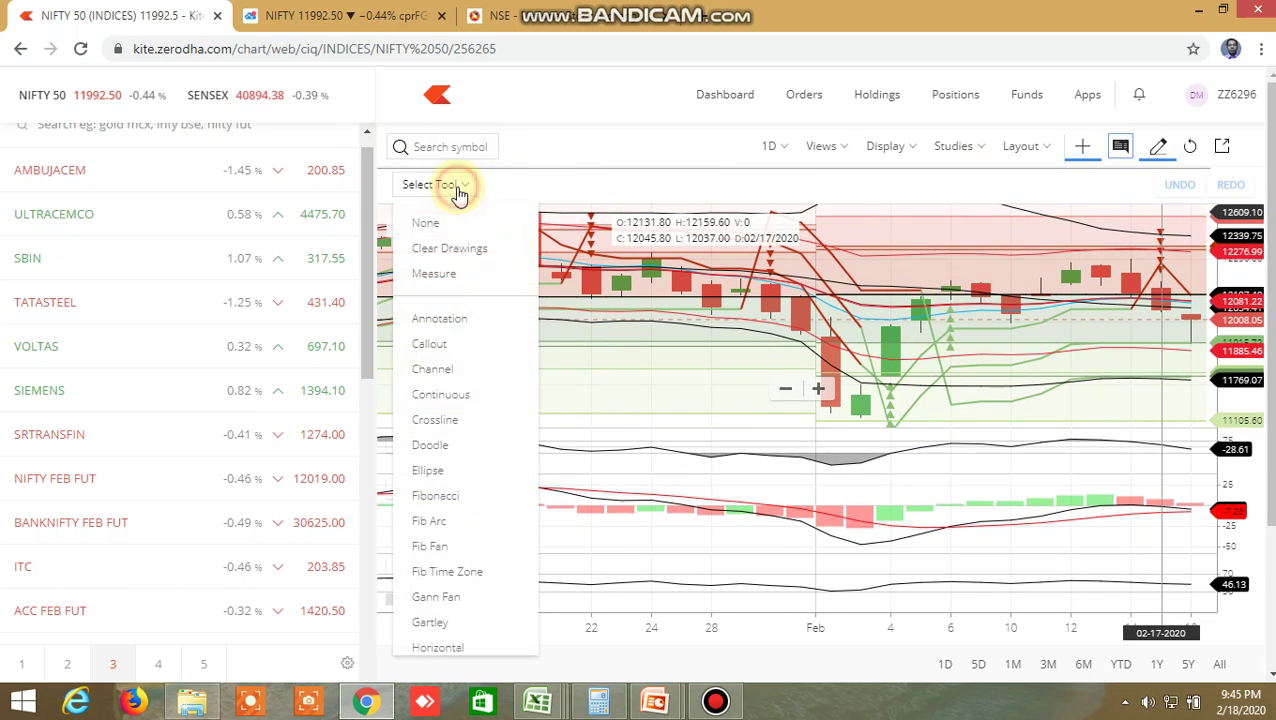
click(434, 496)
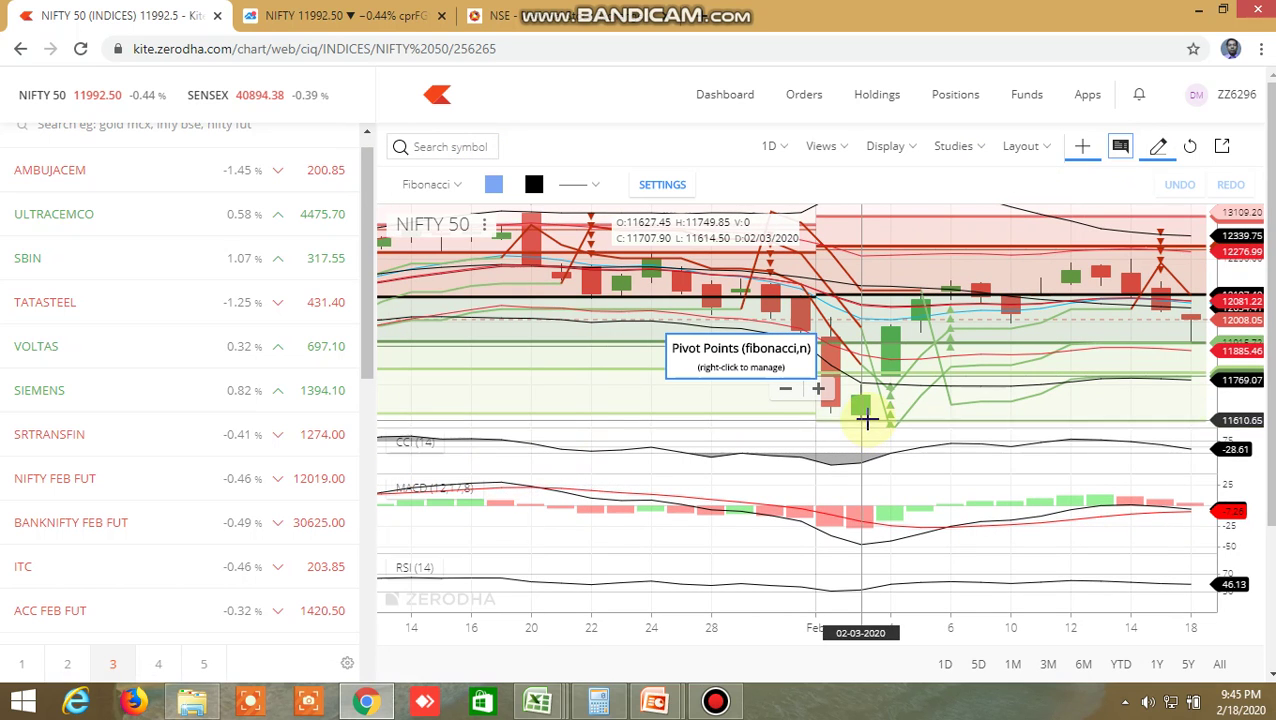
click(906, 383)
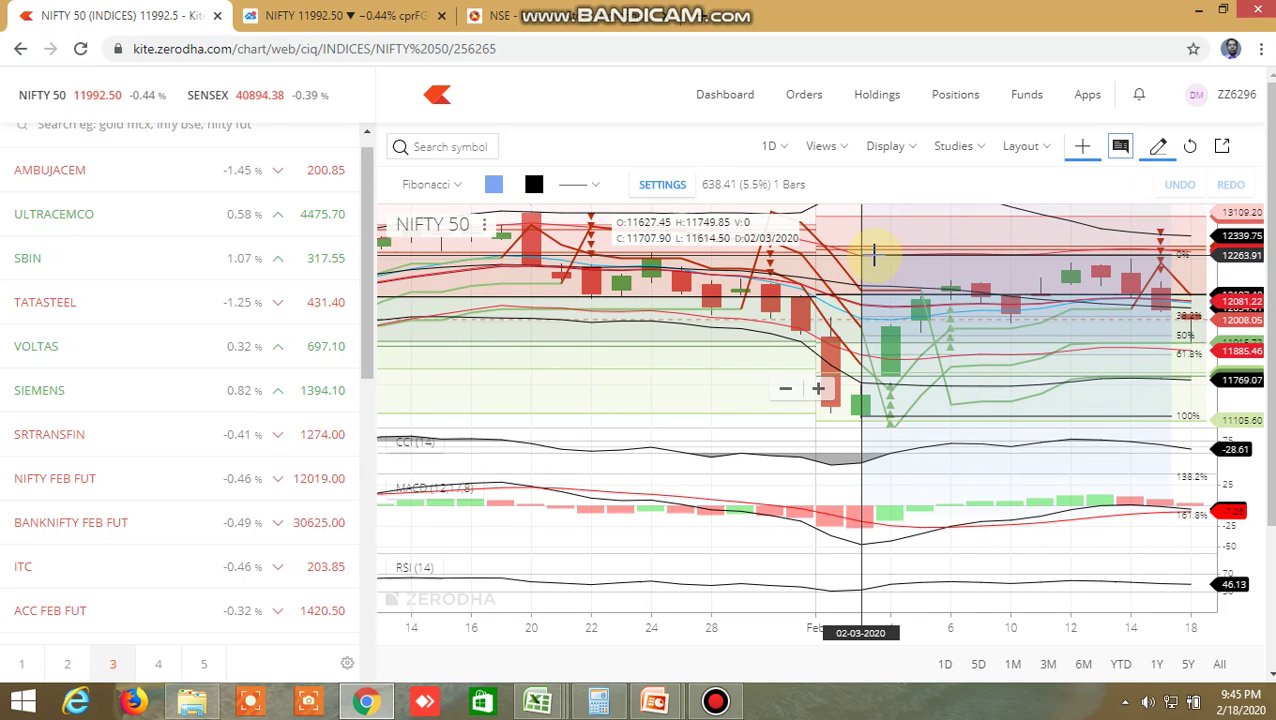
click(872, 257)
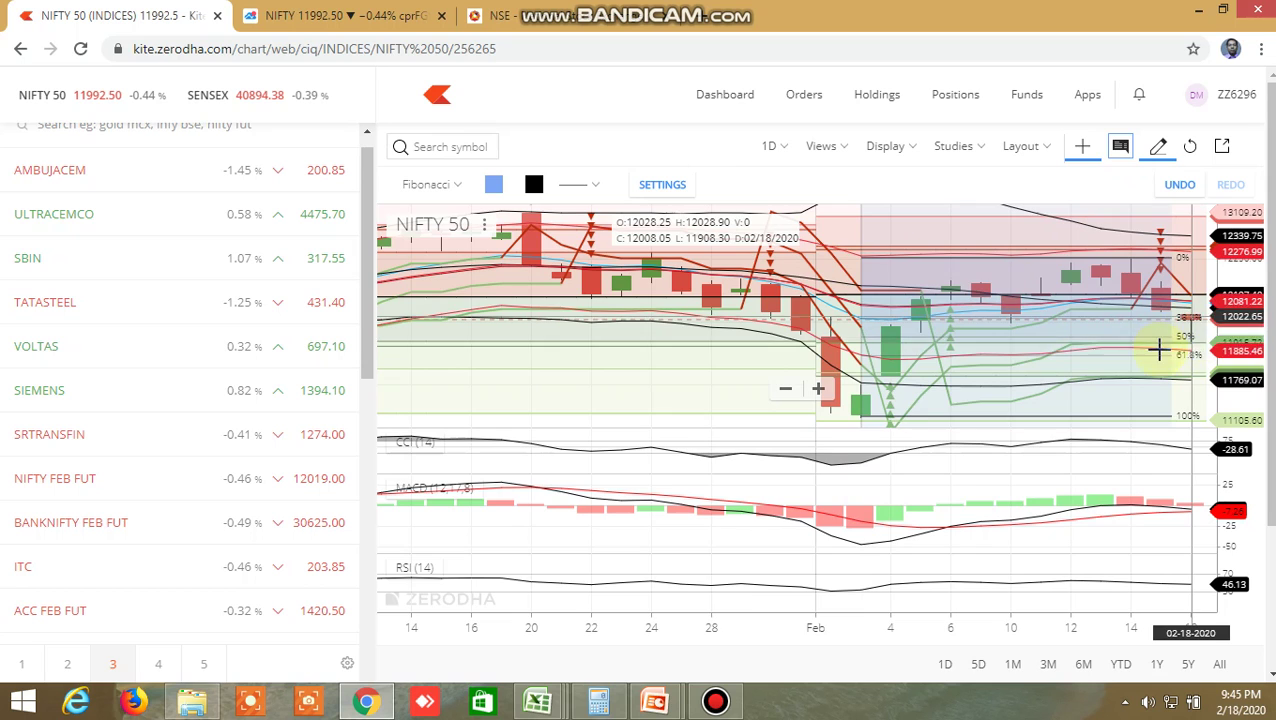
scroll(1160, 345, up, 4)
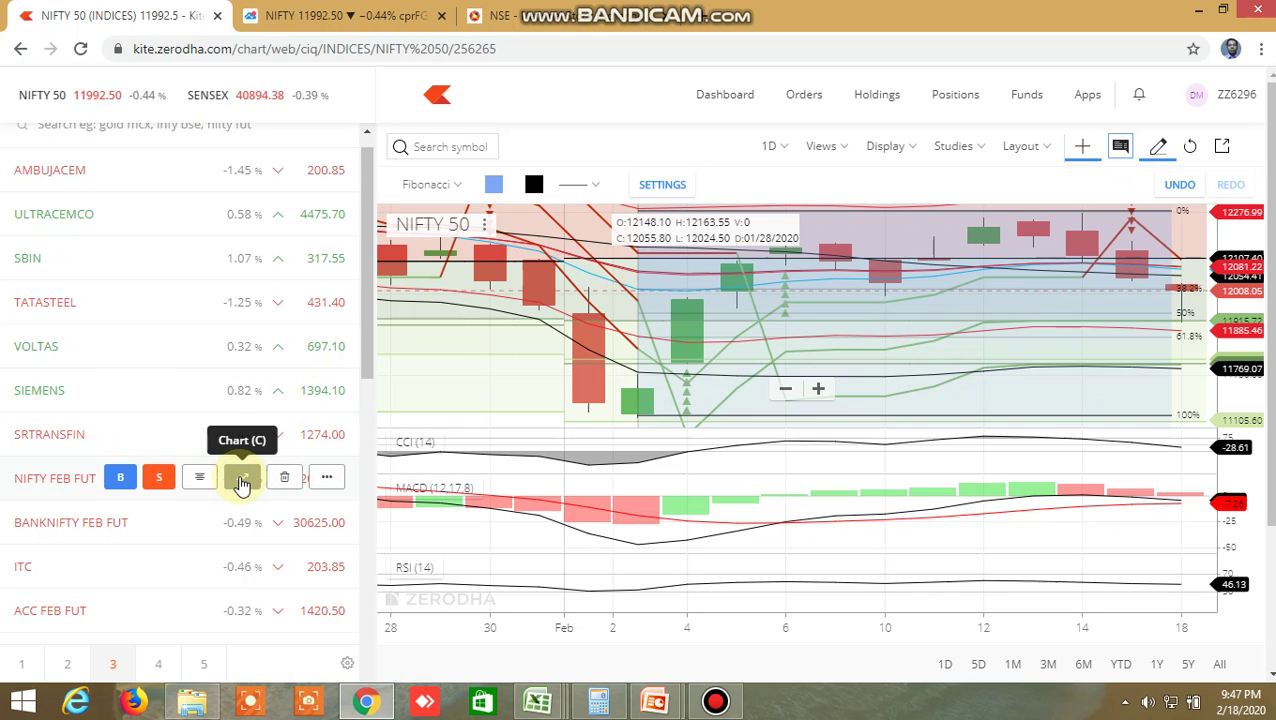
- View the NIFTY FEB FUT chart from the watchlist, and load the NIFTY BANK index chart by searching for "nifty bank"
click(241, 480)
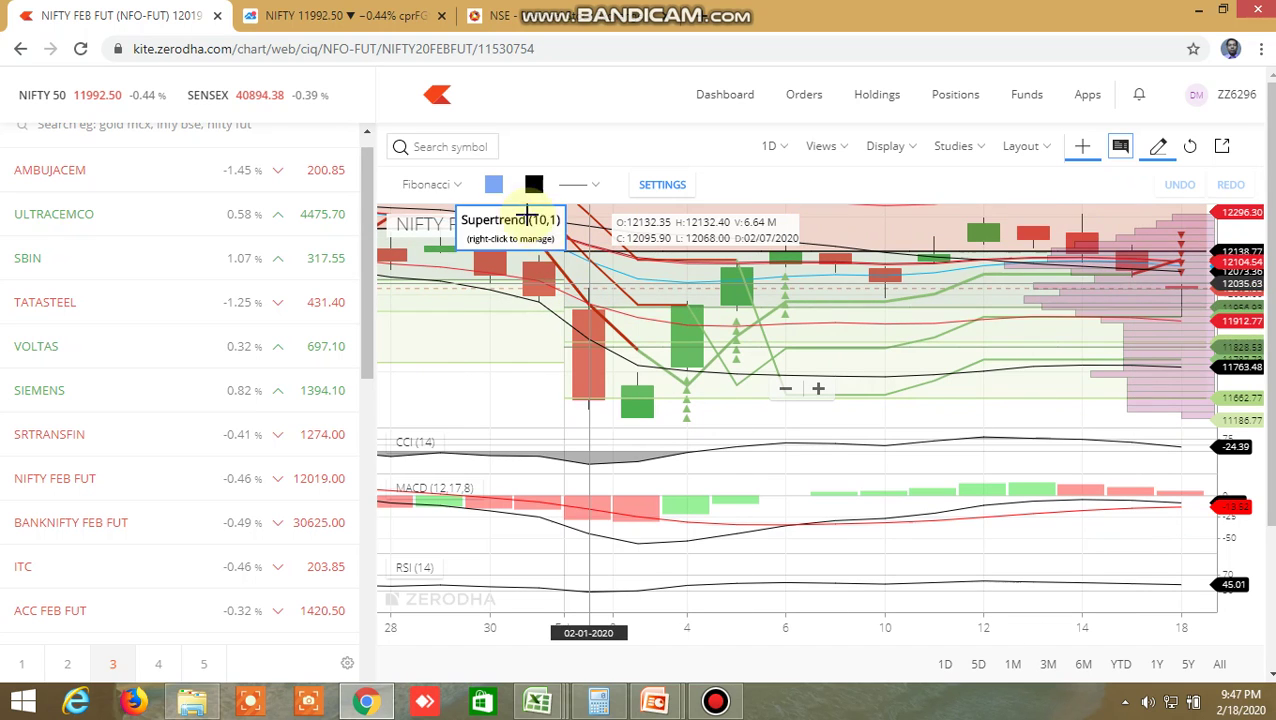
click(467, 147)
text(n)
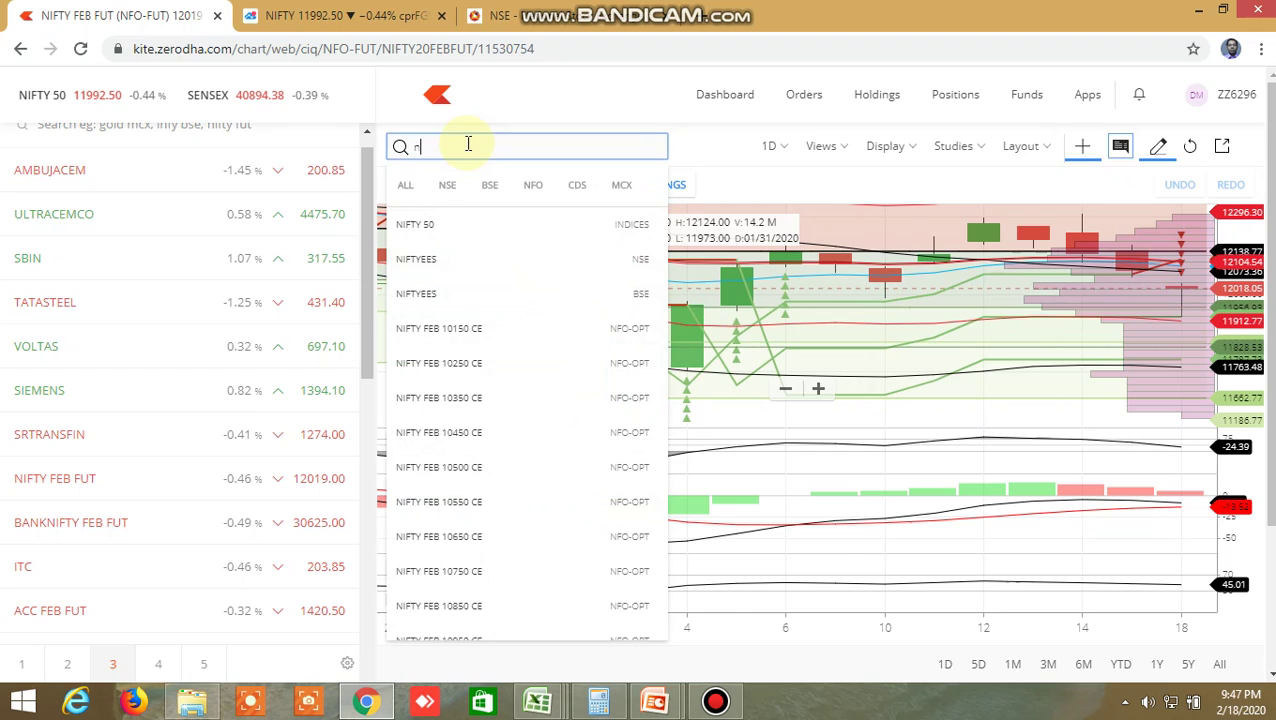
text(ifty b)
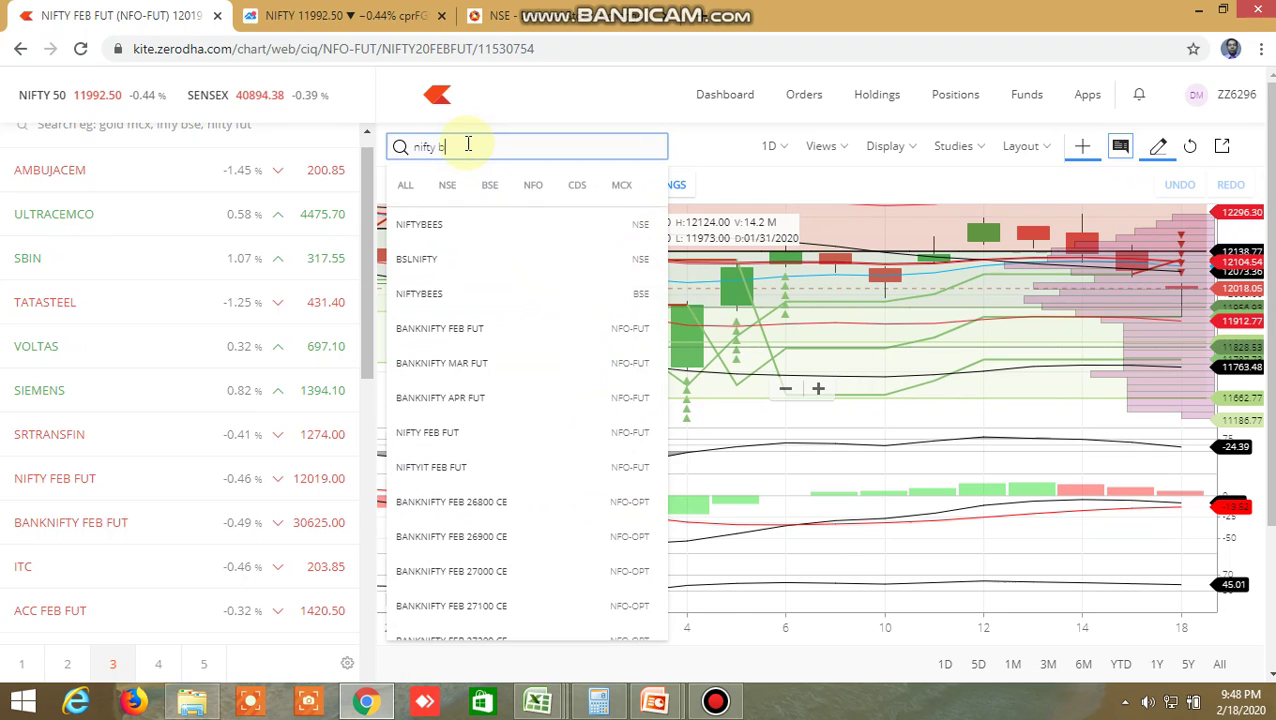
text(ank)
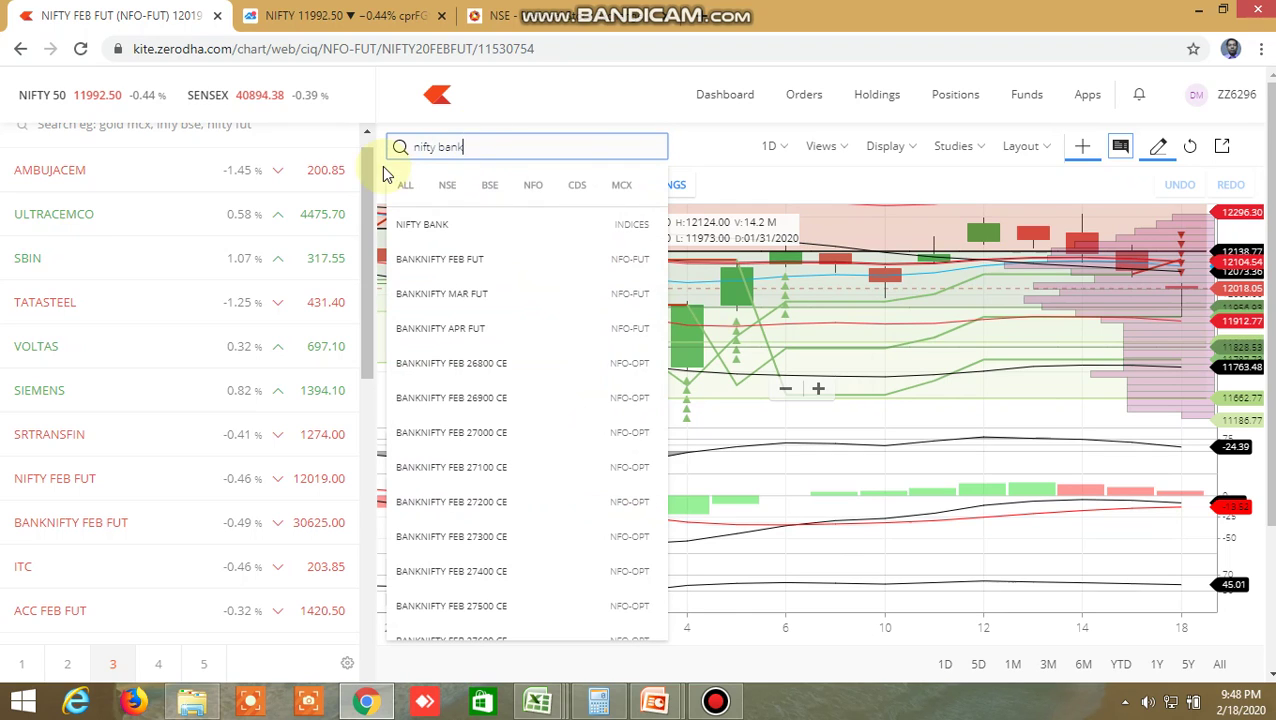
click(422, 219)
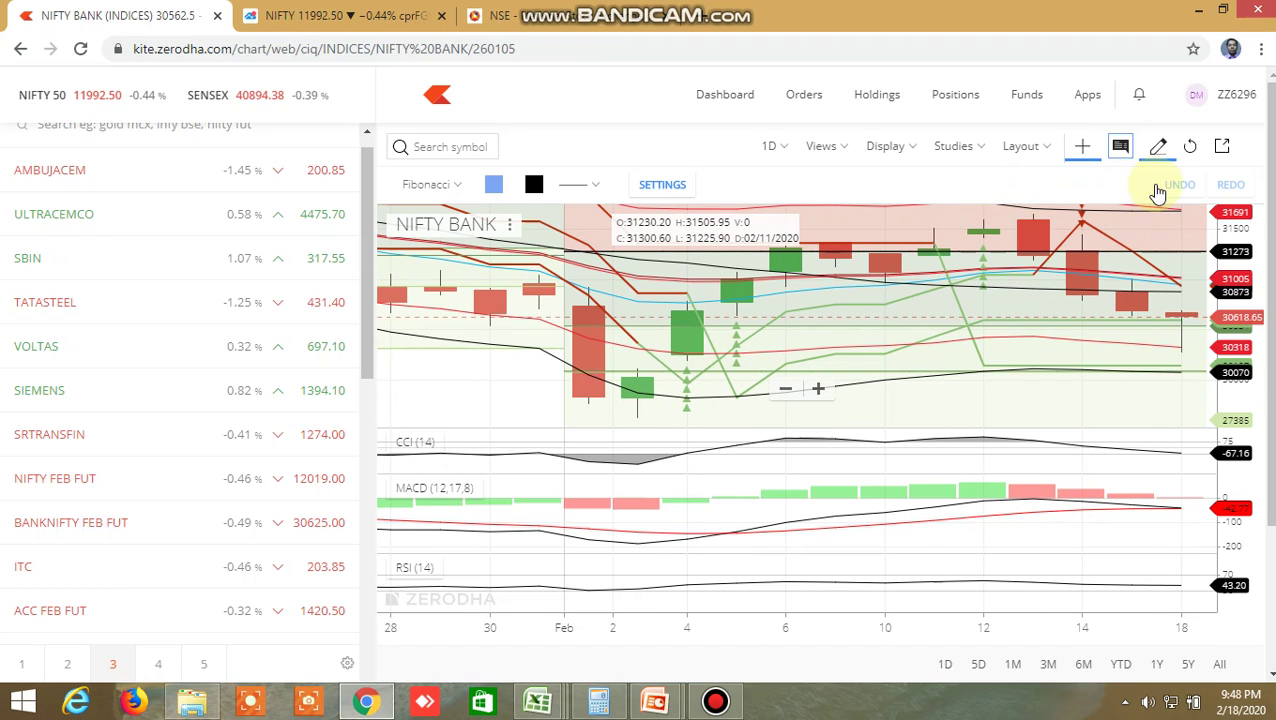
- Draw a Fibonacci retracement on the NIFTY BANK chart from the 02-03-2020 low up to the mid-February high
click(637, 418)
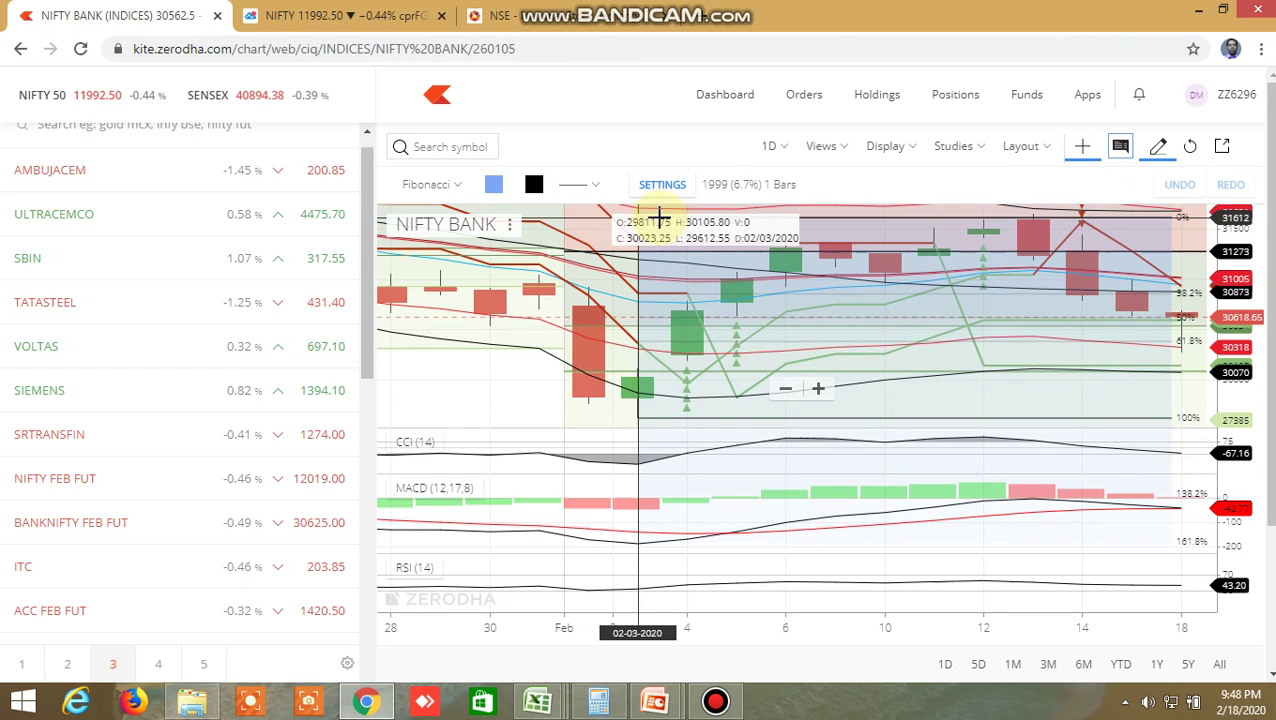
click(660, 212)
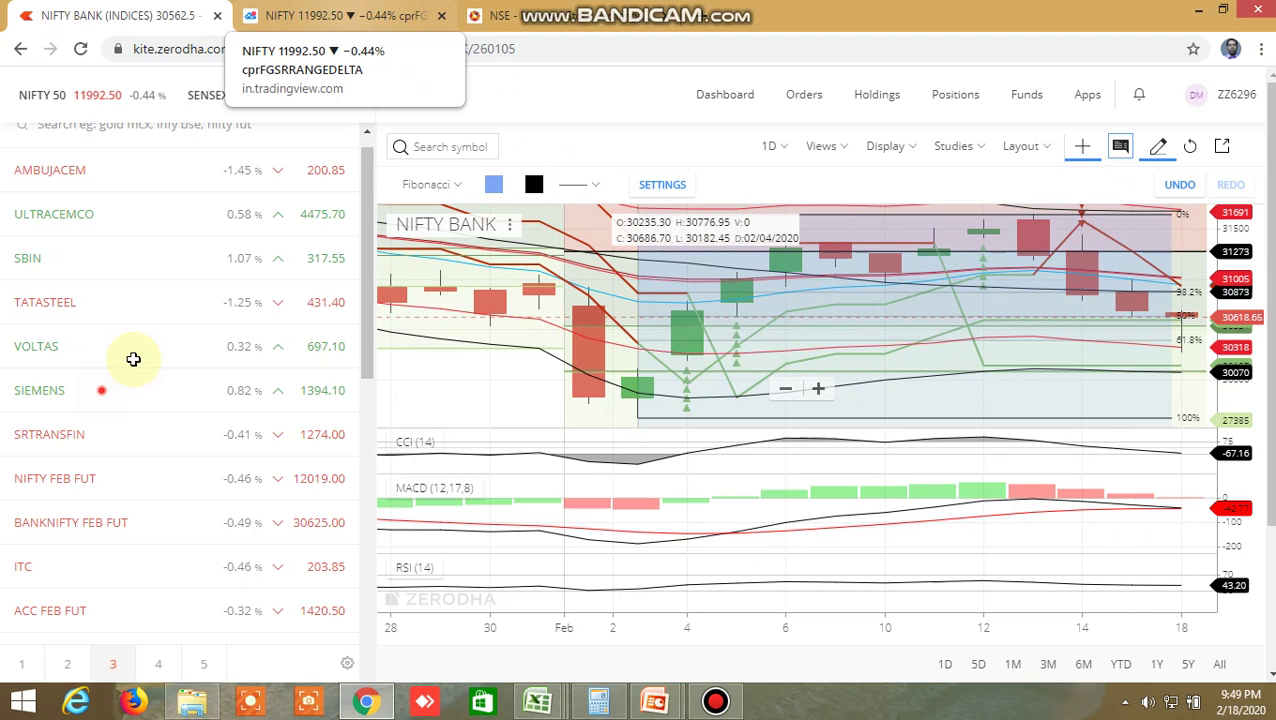
- Switch to the Excel workbook and review the NIFTY and BANKNIFTY strike price probabilities on the OPTION CHAIN IV sheet
key(ctrl+Tab)
key(alt+Tab)
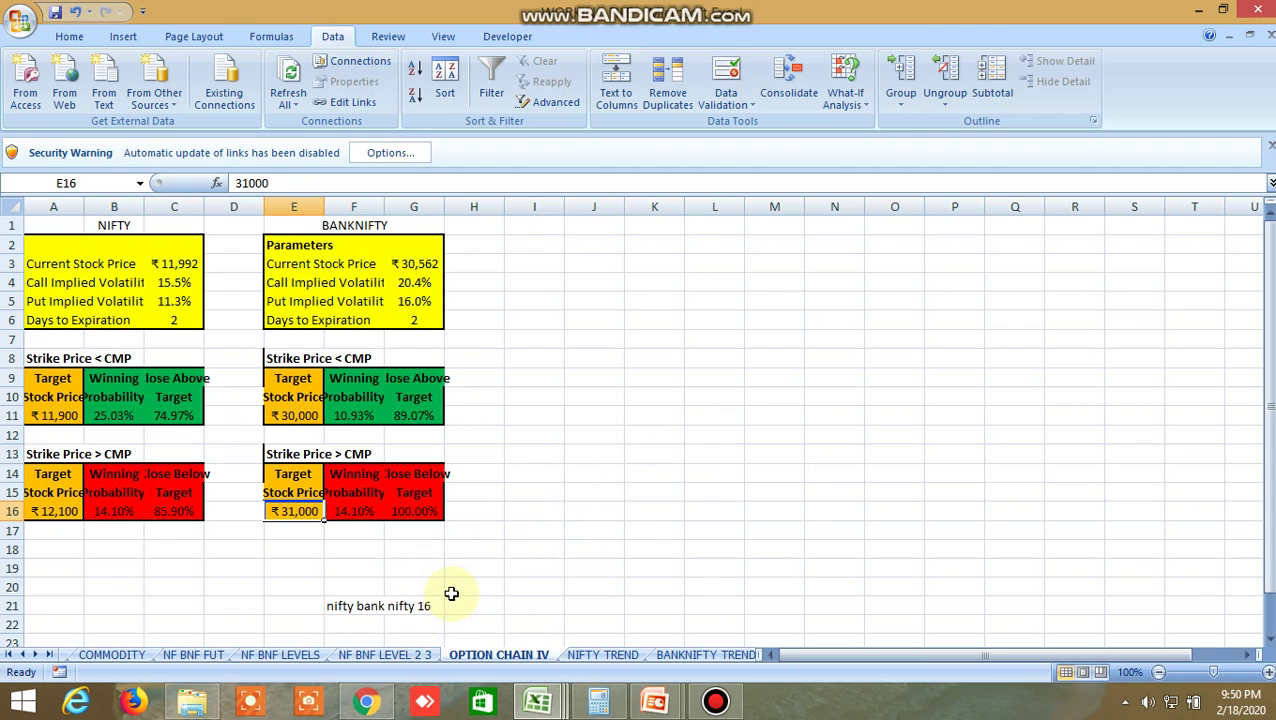
click(395, 553)
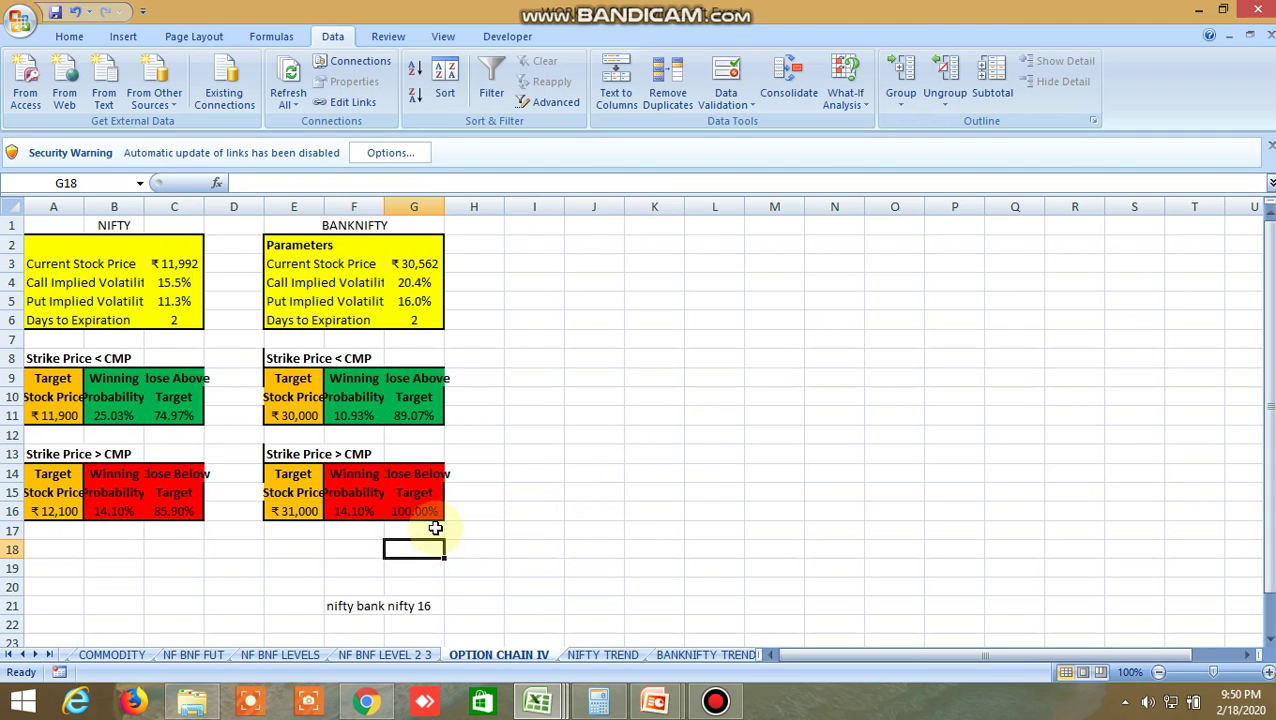
- Switch back to the TradingView chart in Chrome and review the NIFTY index, followed by BANKNIFTY
click(368, 703)
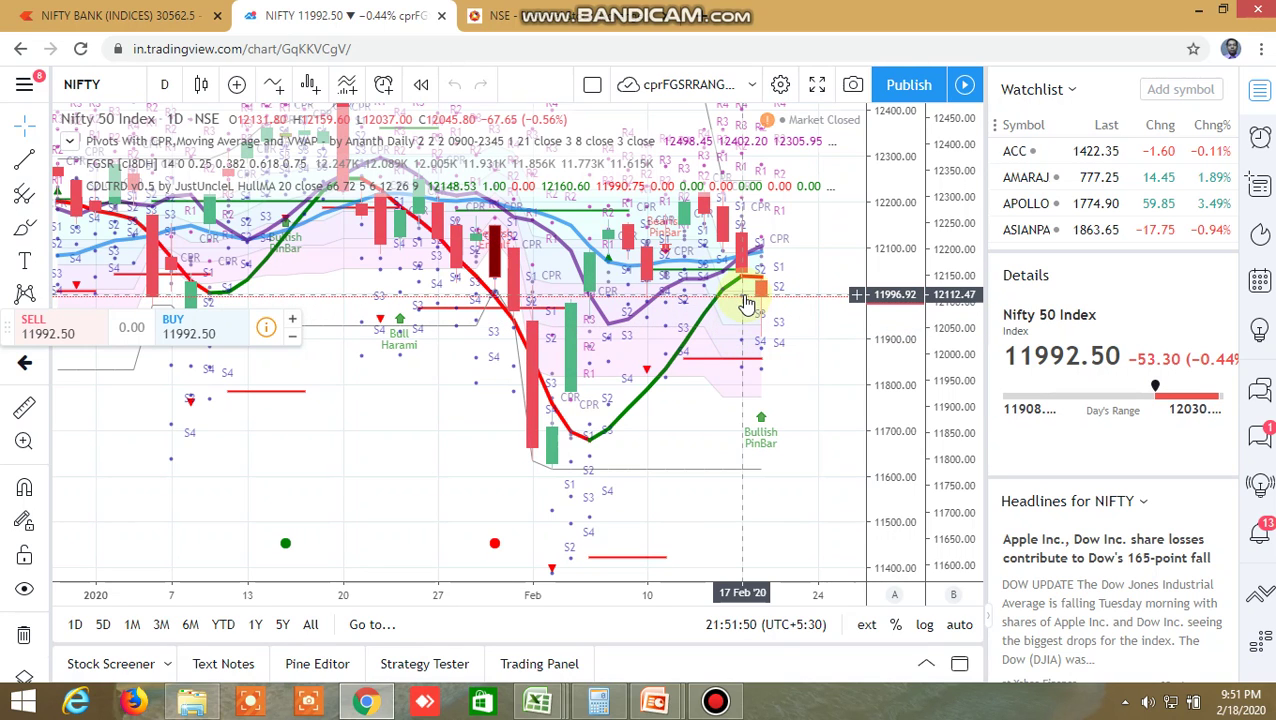
key(Down)
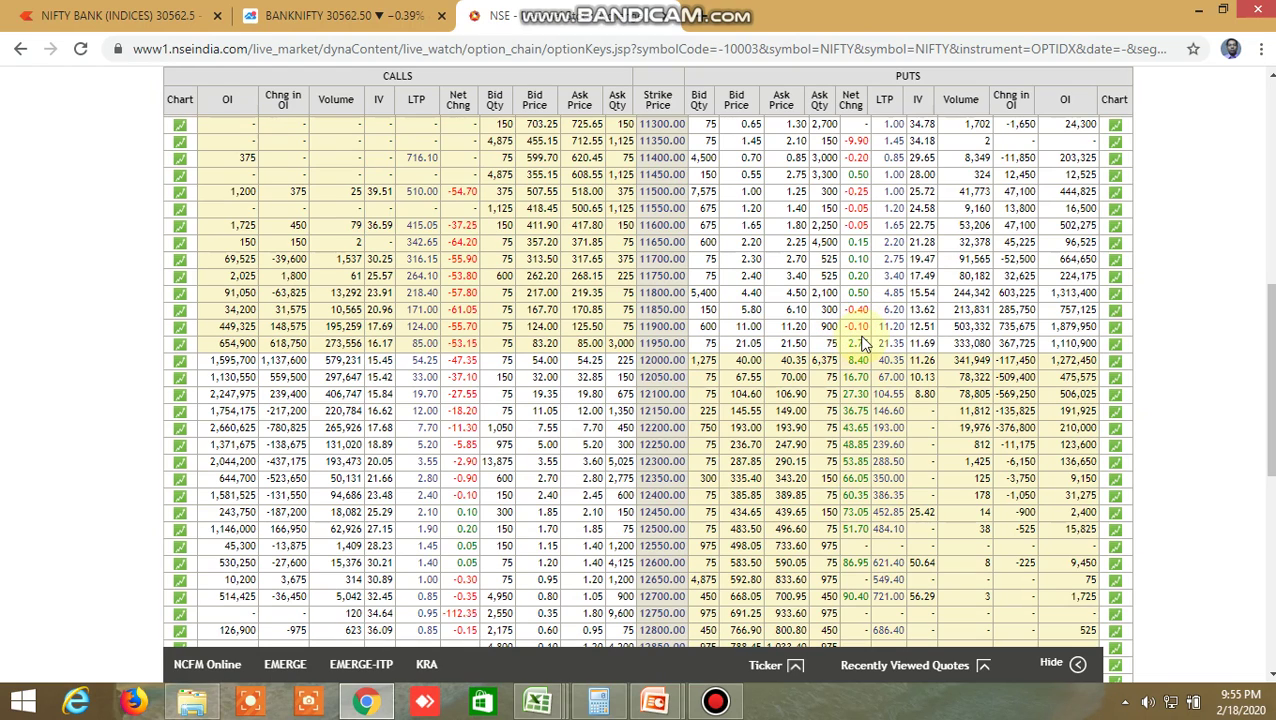
- Change the NSE equity derivatives option chain from NIFTY to BANKNIFTY options contracts
scroll(868, 328, up, 5)
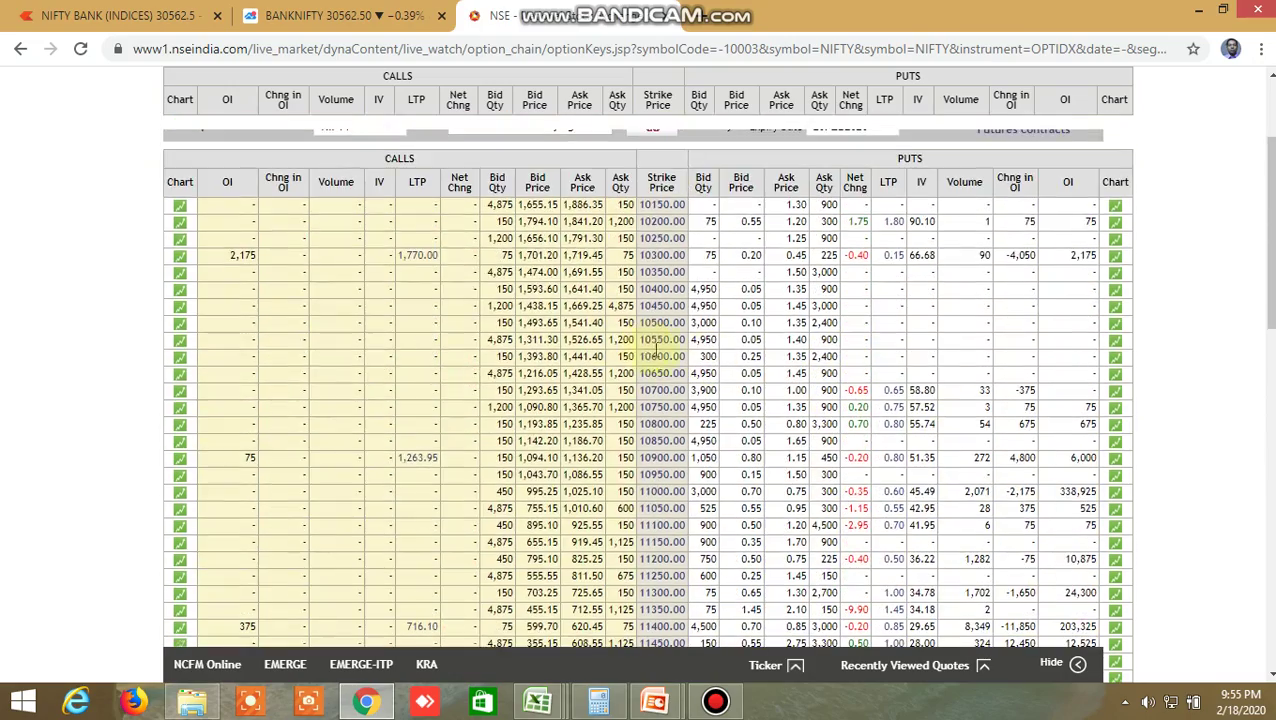
scroll(632, 340, up, 1)
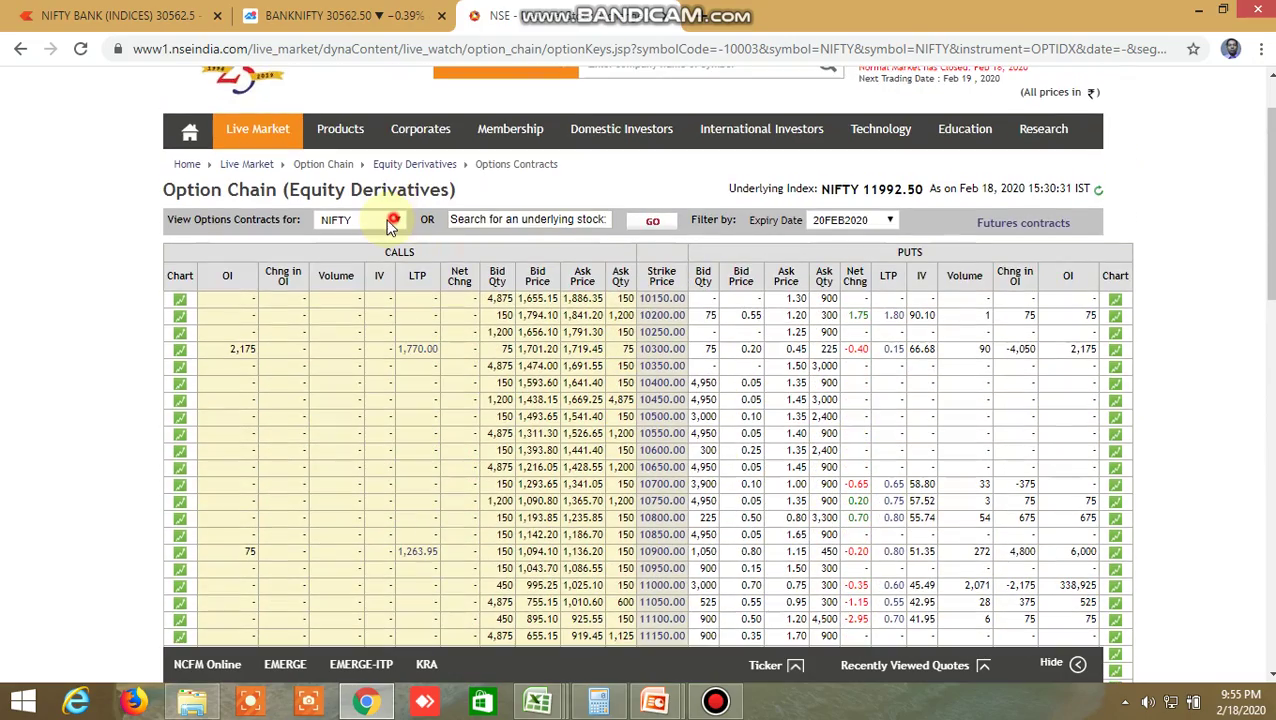
click(390, 222)
click(366, 272)
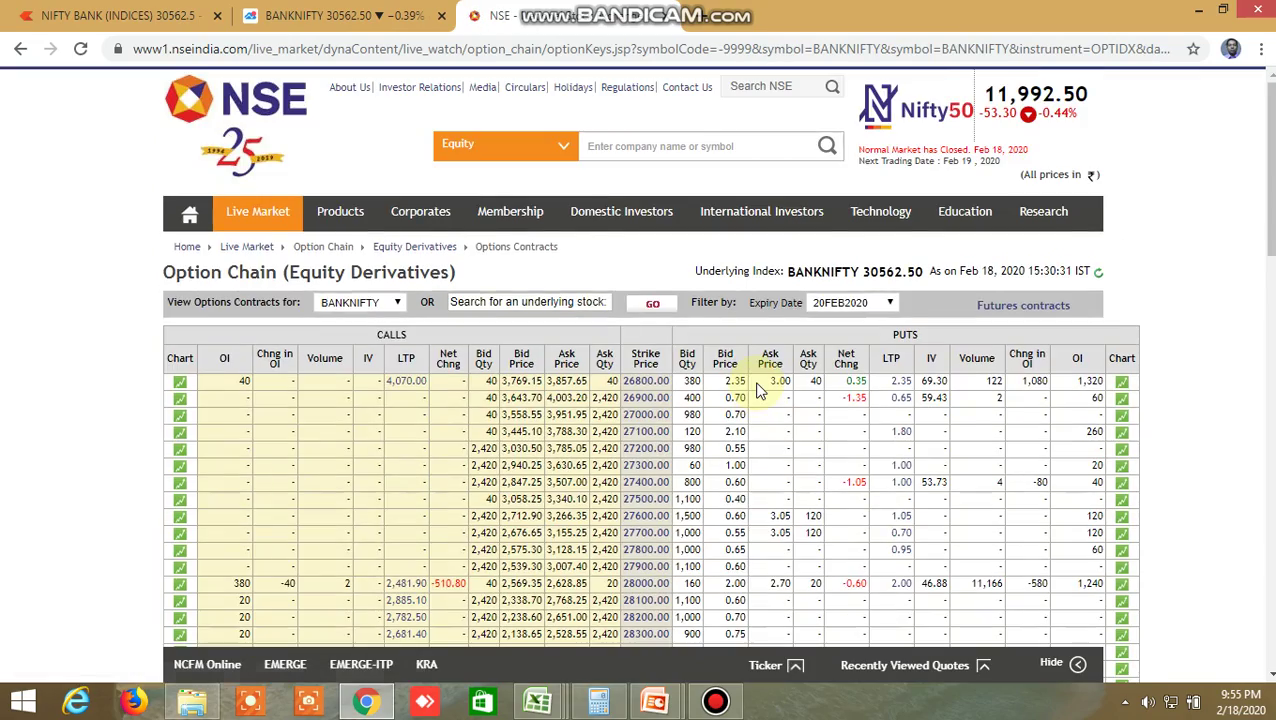
- Examine the BANKNIFTY option chain's call and put totals and the open interest around the 30,000 to 31,500 strikes
scroll(757, 390, down, 15)
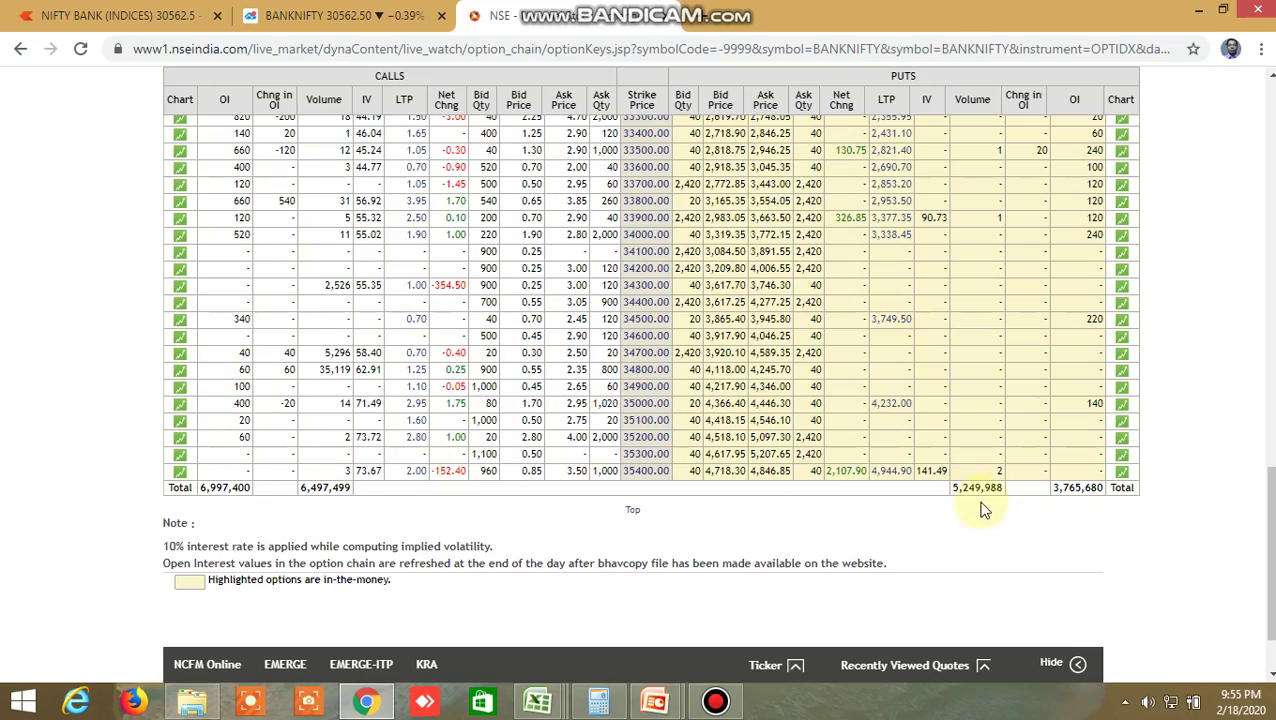
scroll(648, 309, up, 4)
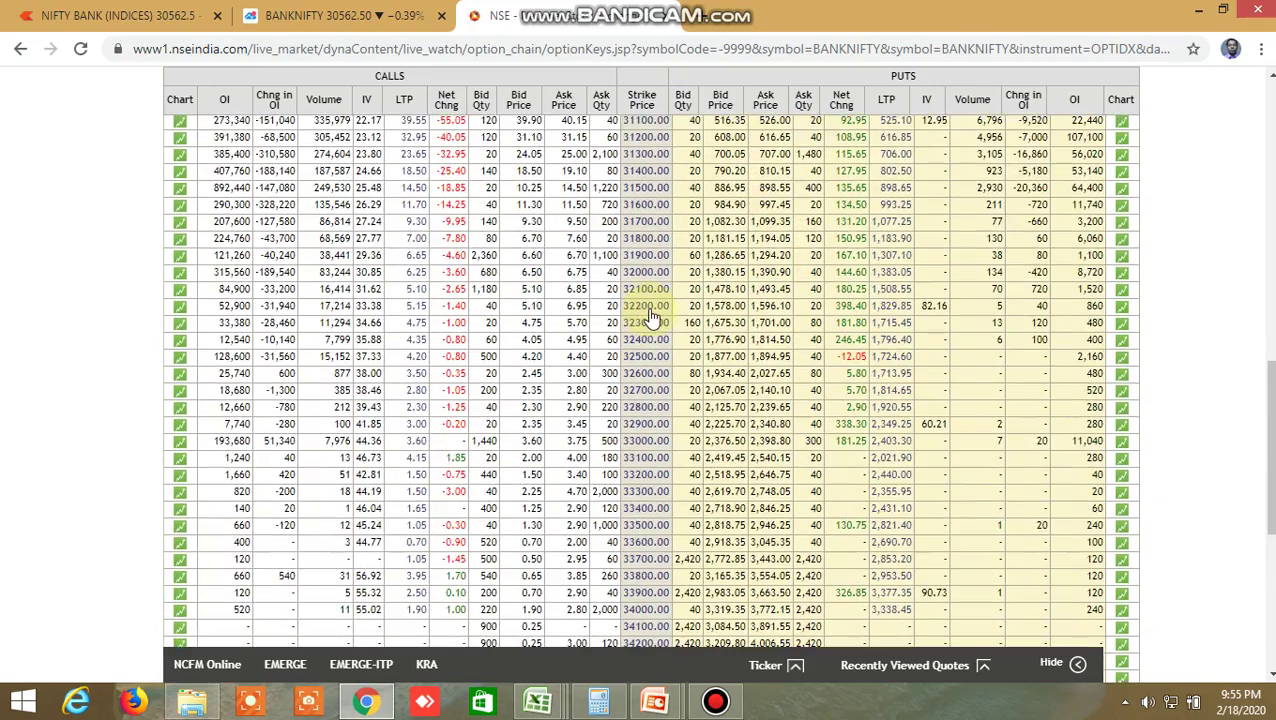
scroll(652, 316, up, 2)
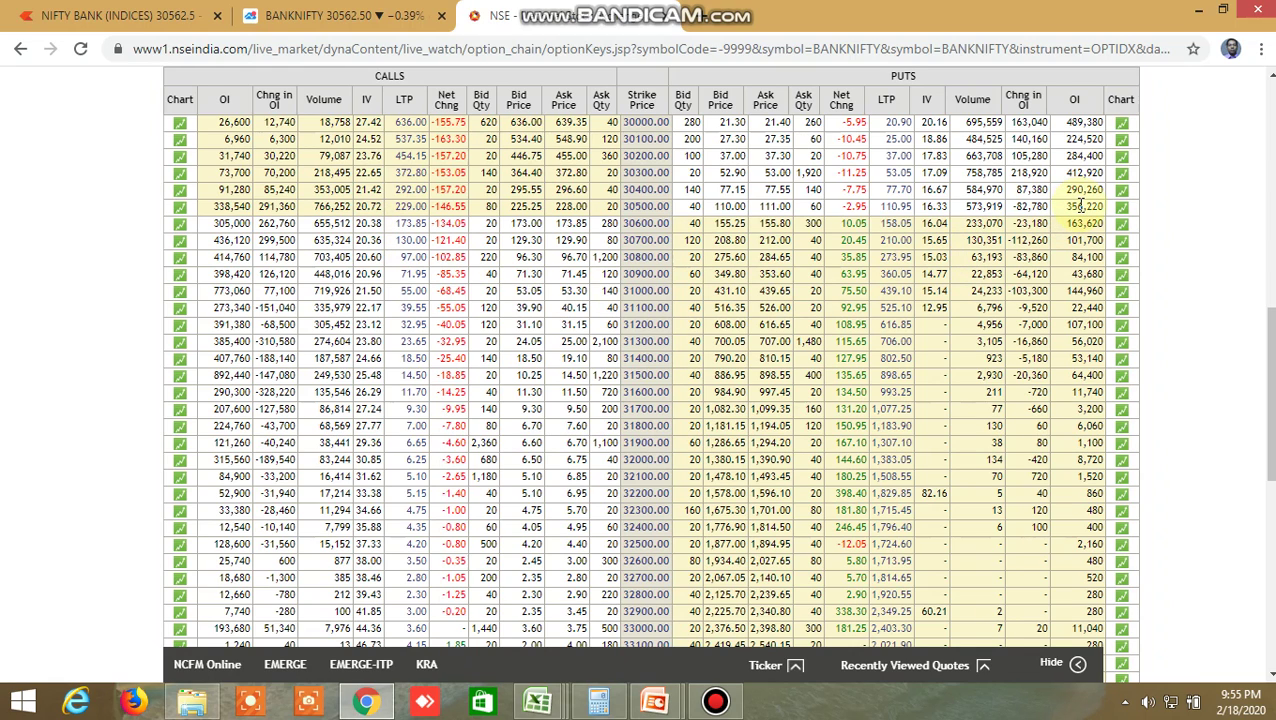
scroll(1080, 206, up, 1)
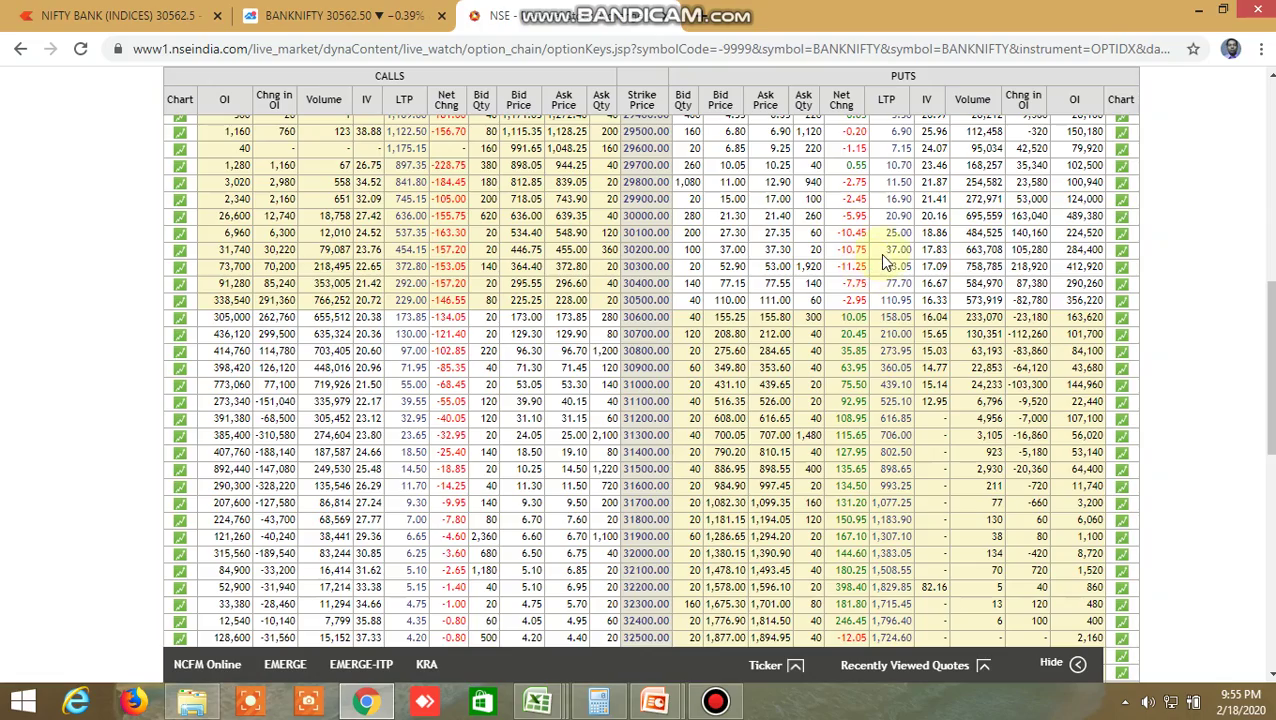
scroll(880, 255, down, 2)
scroll(880, 255, up, 2)
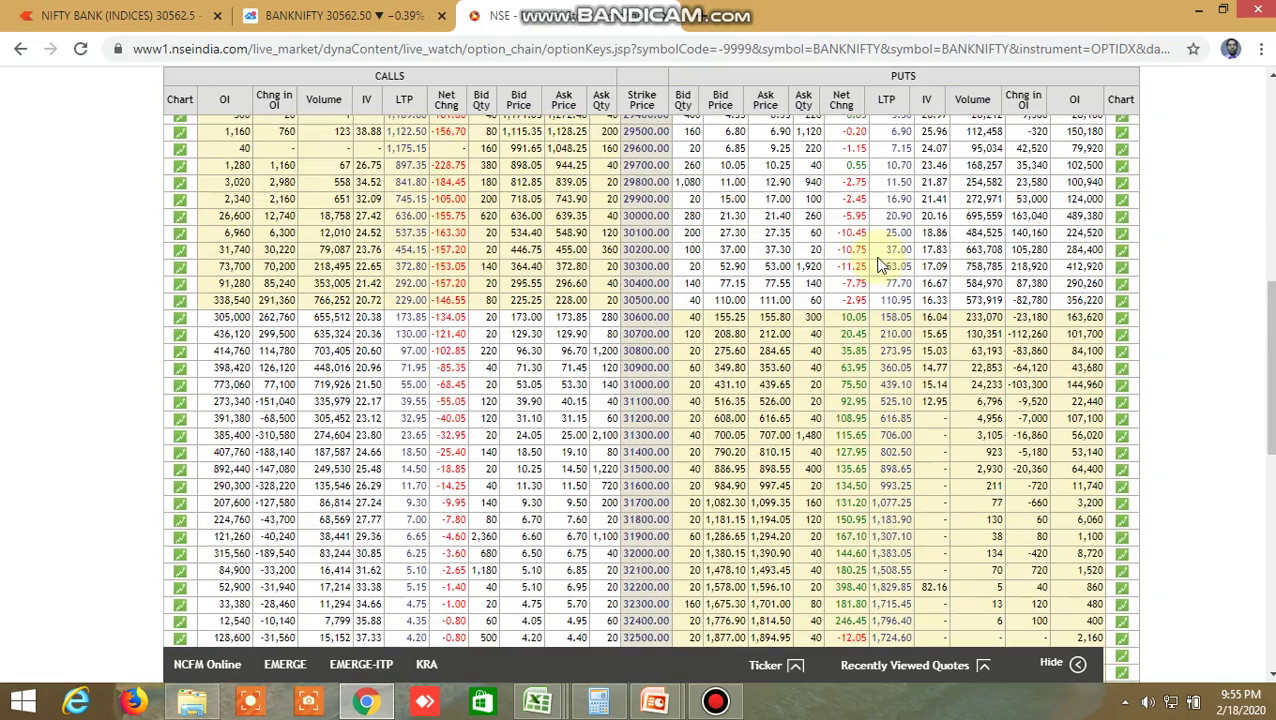